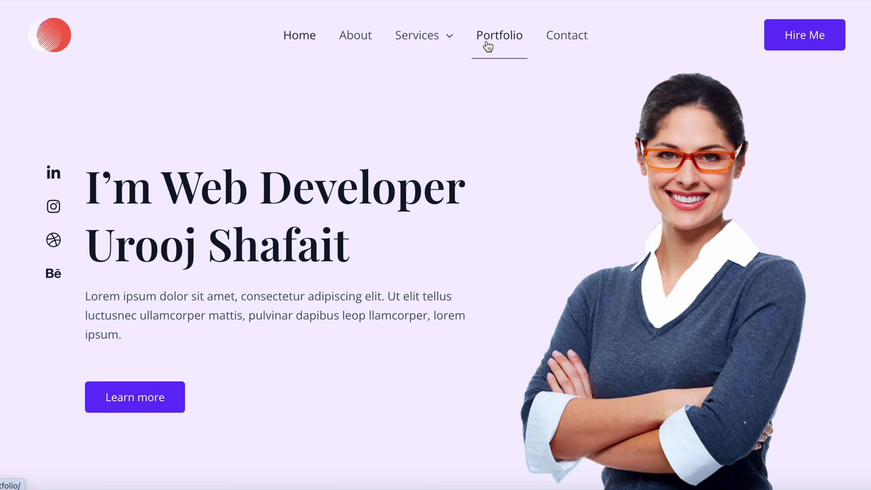
# - Enter the admin username and account password on wp-login.php and log in
pyautogui.moveTo(424, 57)
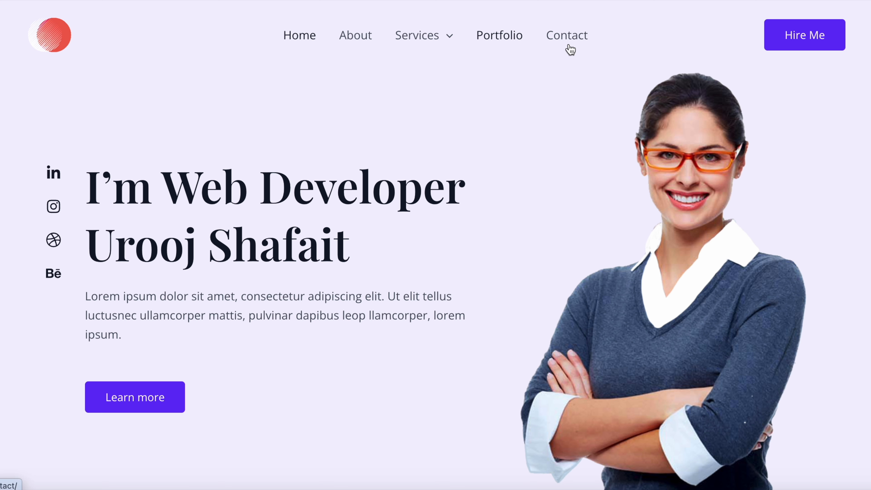
pyautogui.moveTo(416, 41)
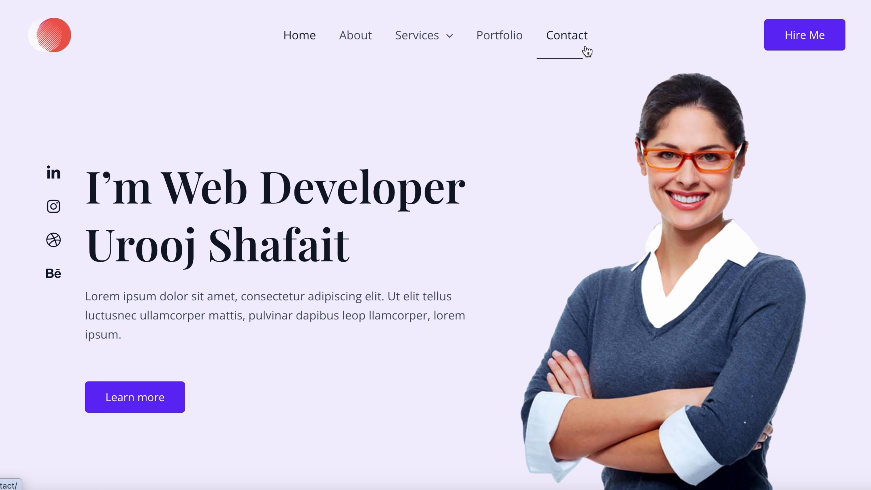
pyautogui.moveTo(418, 37)
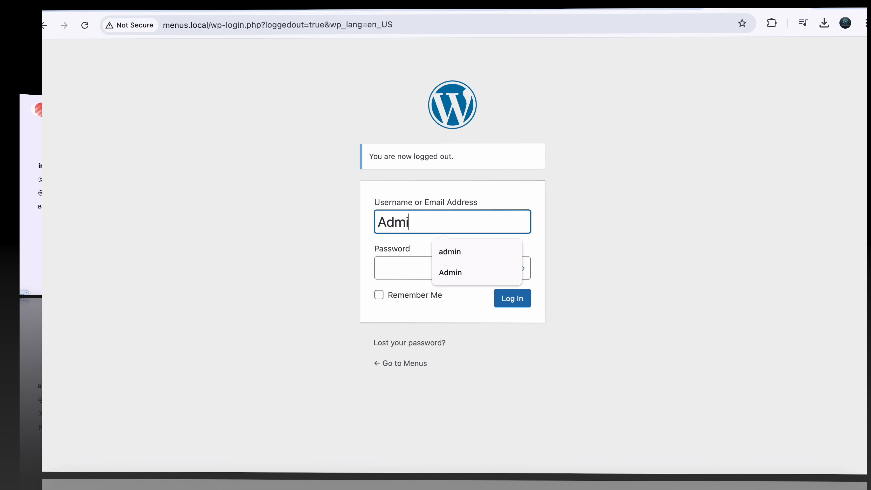
pyautogui.write('in')
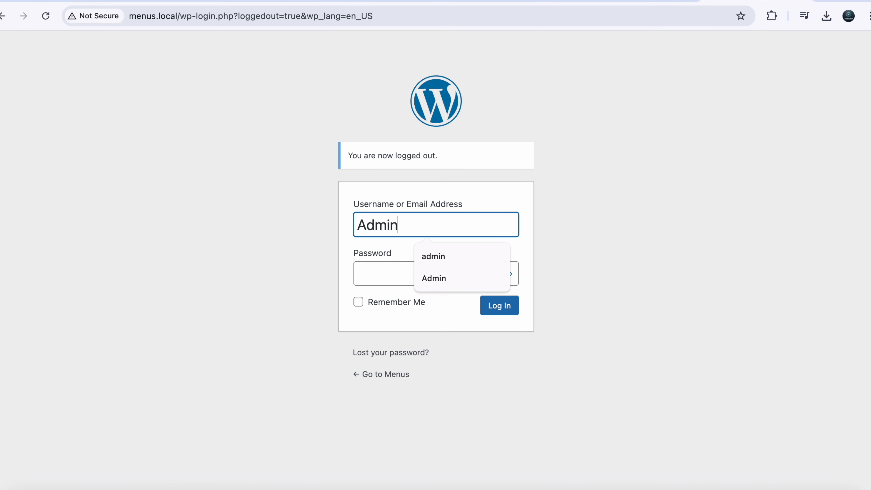
pyautogui.click(386, 267)
pyautogui.write('admin')
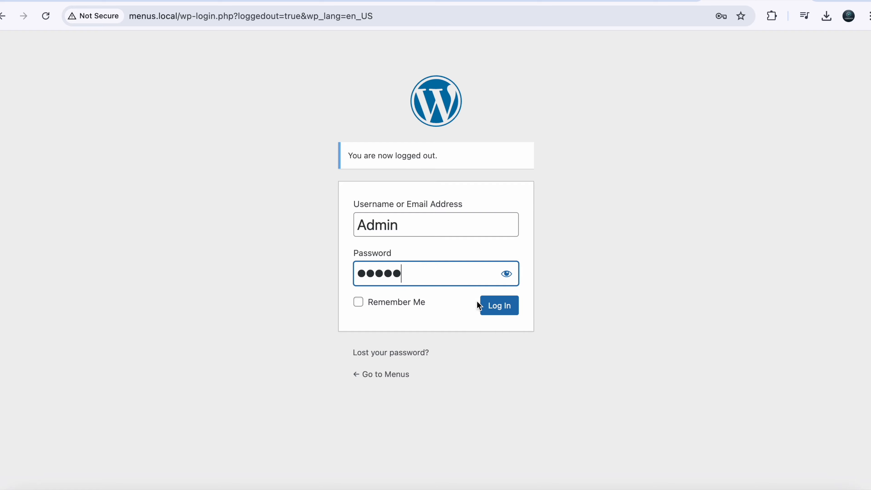
pyautogui.click(487, 305)
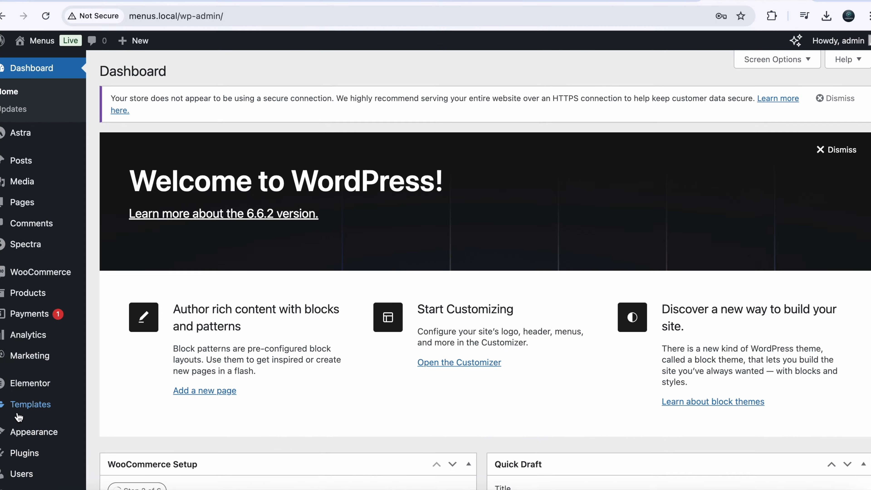
# - In Appearance > Menus, create and save an empty menu named 'Main Menu'
pyautogui.moveTo(24, 441)
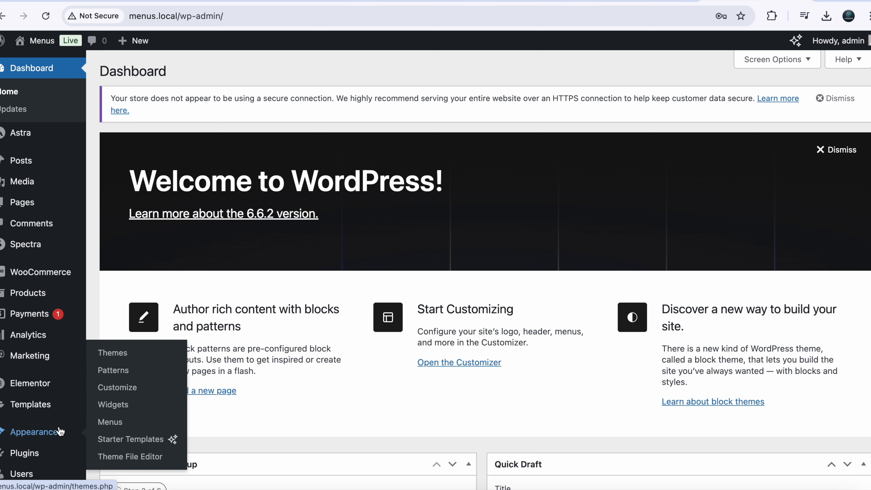
pyautogui.click(113, 423)
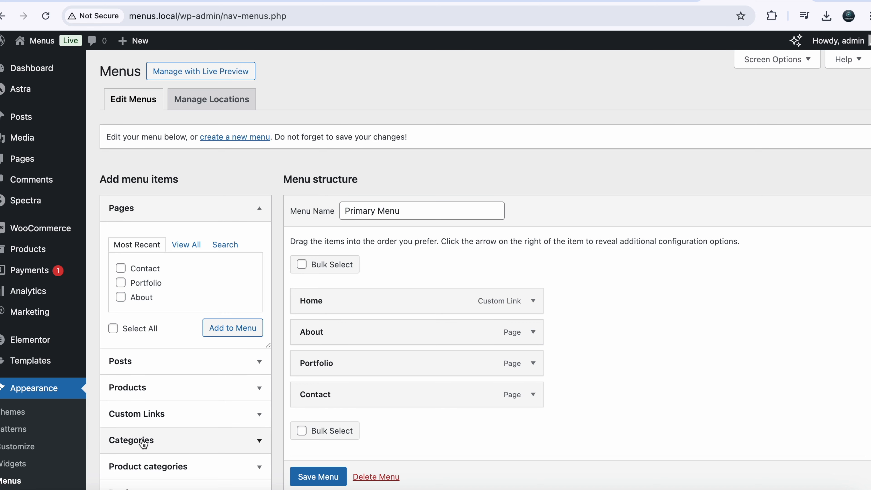
pyautogui.scroll(-2, 141, 473)
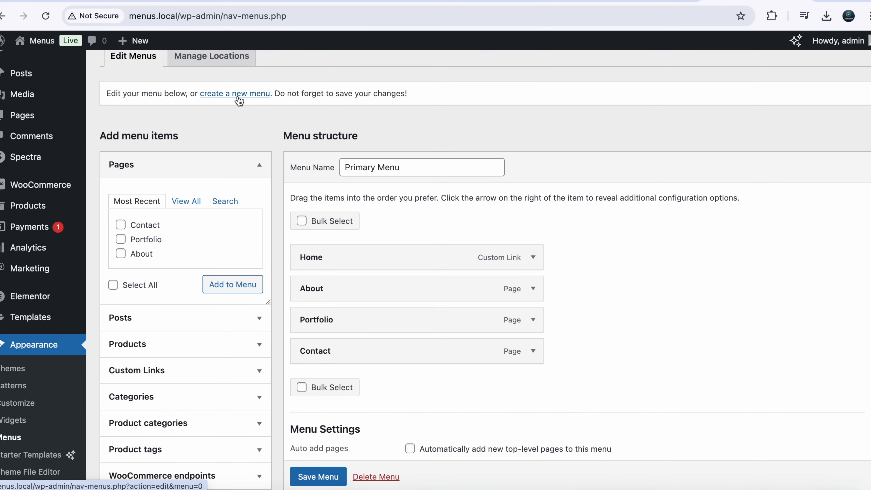
pyautogui.click(239, 101)
pyautogui.click(375, 206)
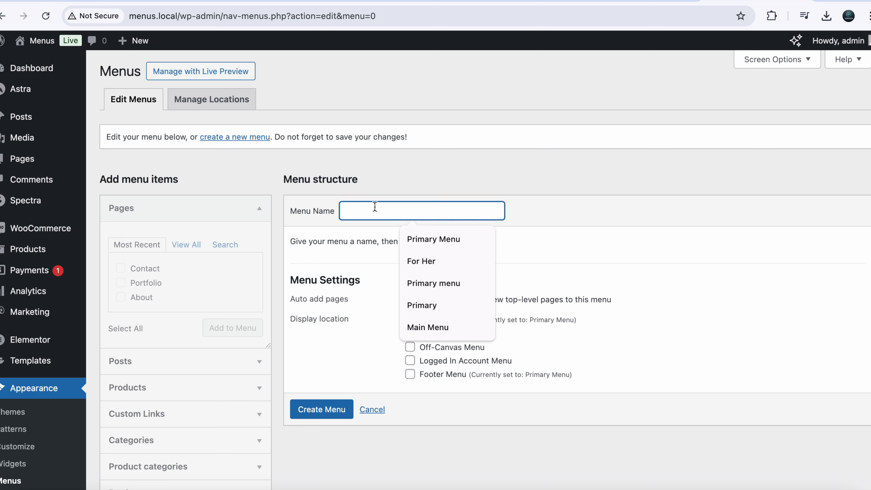
pyautogui.write('Main')
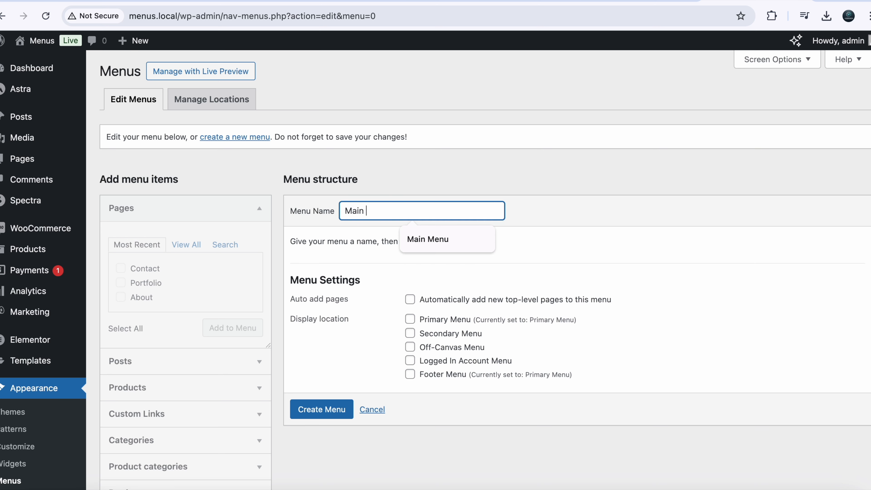
pyautogui.write(' Menu')
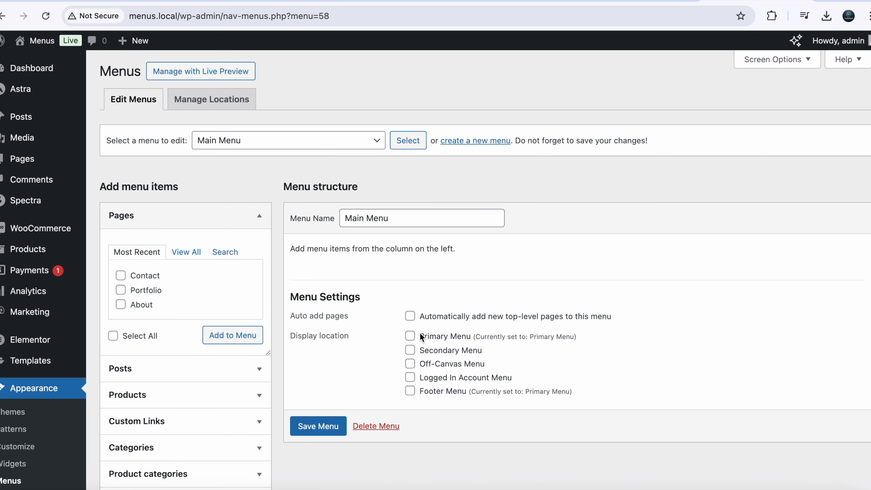
pyautogui.click(319, 427)
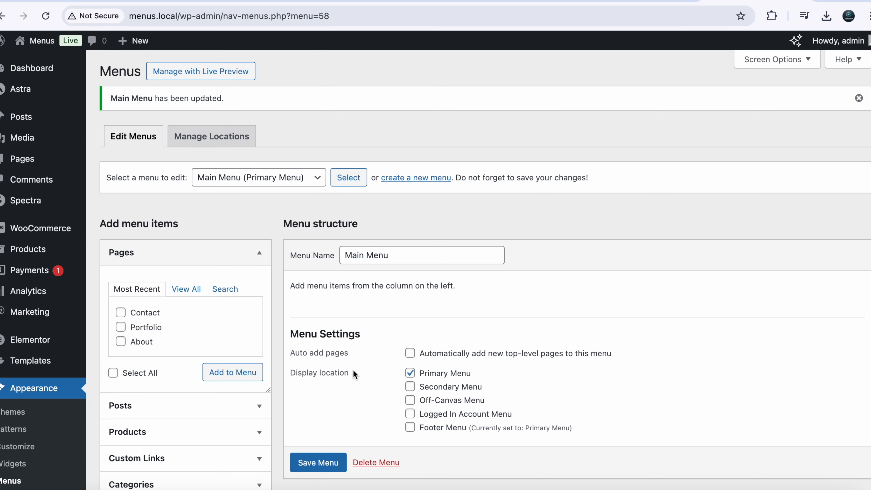
# - Tick the Home, About, Contact and Services pages and add them to Main Menu
pyautogui.scroll(-3, 353, 371)
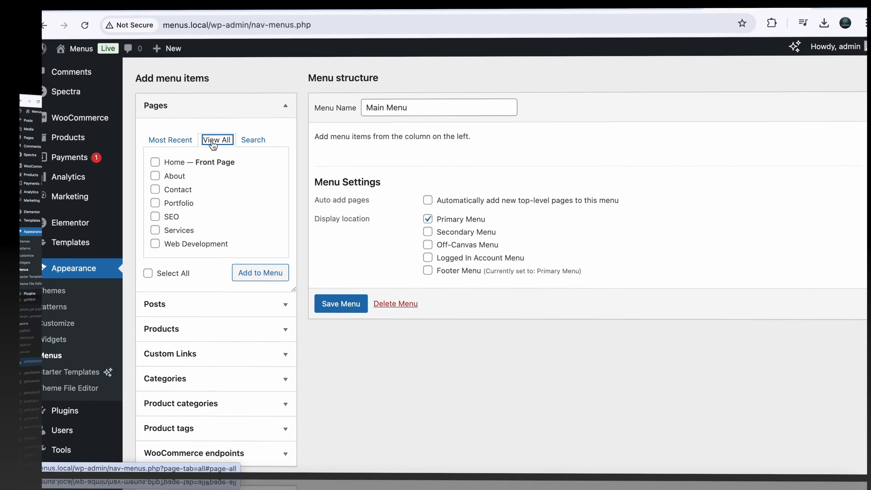
pyautogui.click(121, 161)
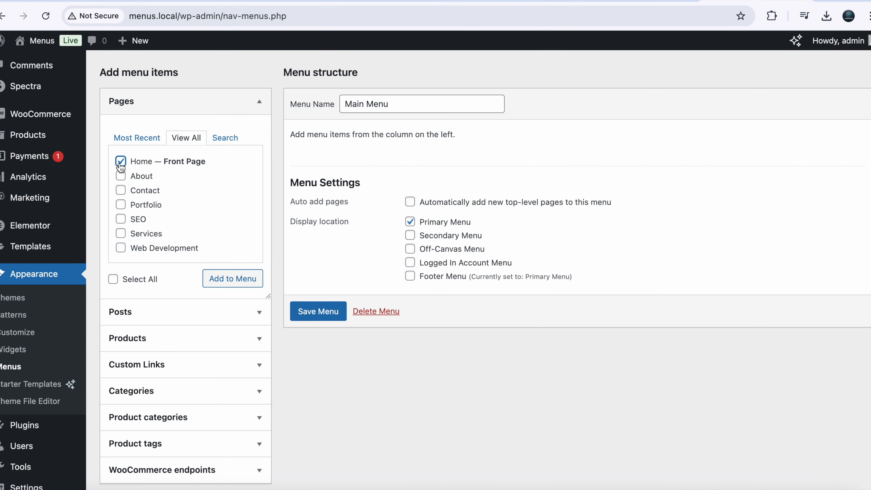
pyautogui.click(121, 176)
pyautogui.click(121, 190)
pyautogui.scroll(-1, 124, 240)
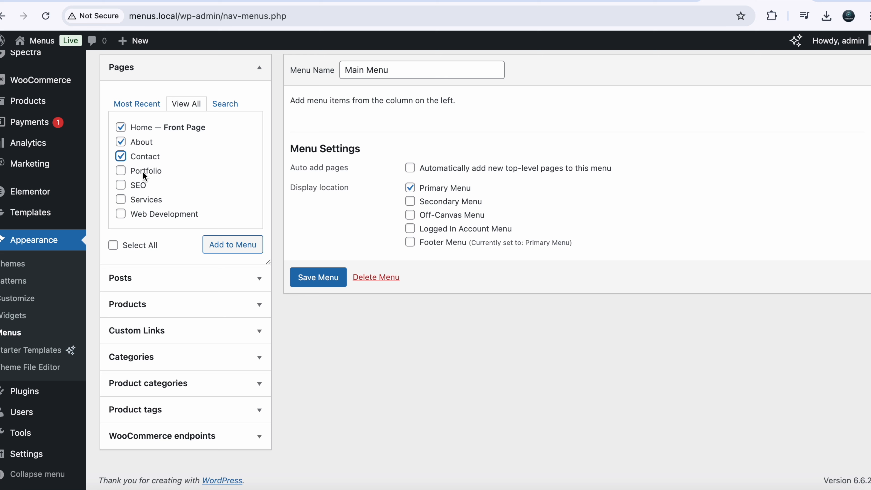
pyautogui.click(120, 199)
pyautogui.click(241, 253)
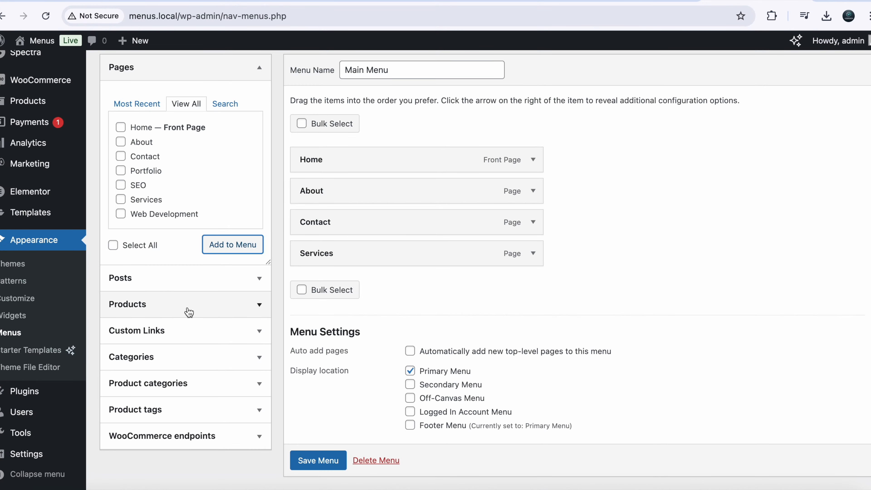
pyautogui.click(175, 335)
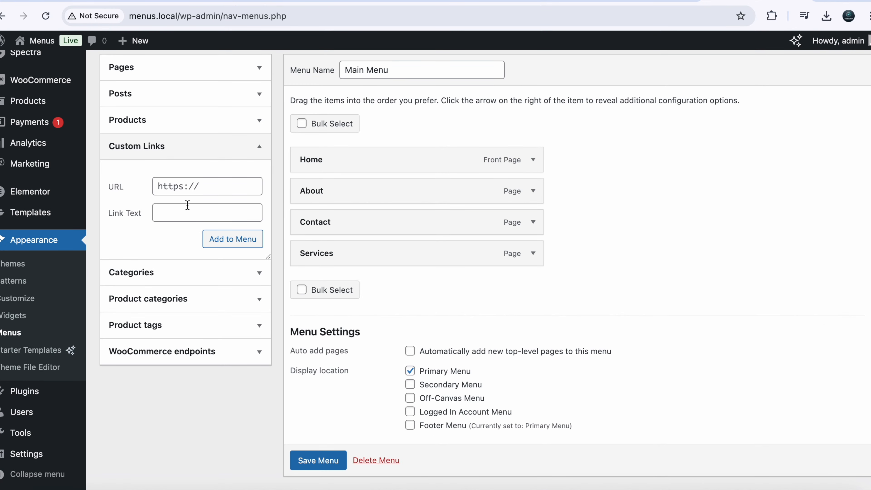
pyautogui.click(804, 16)
pyautogui.click(194, 186)
pyautogui.write('P')
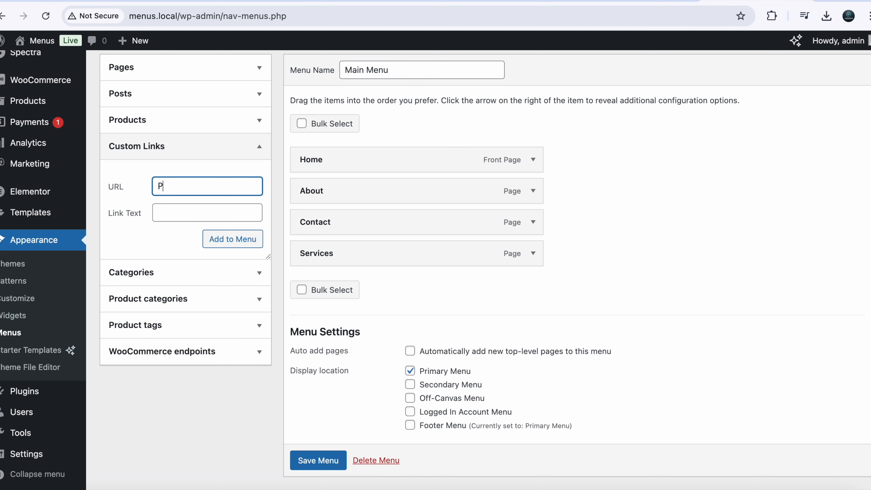
pyautogui.press('BackSpace')
pyautogui.write('www.portfolio.com')
pyautogui.click(192, 215)
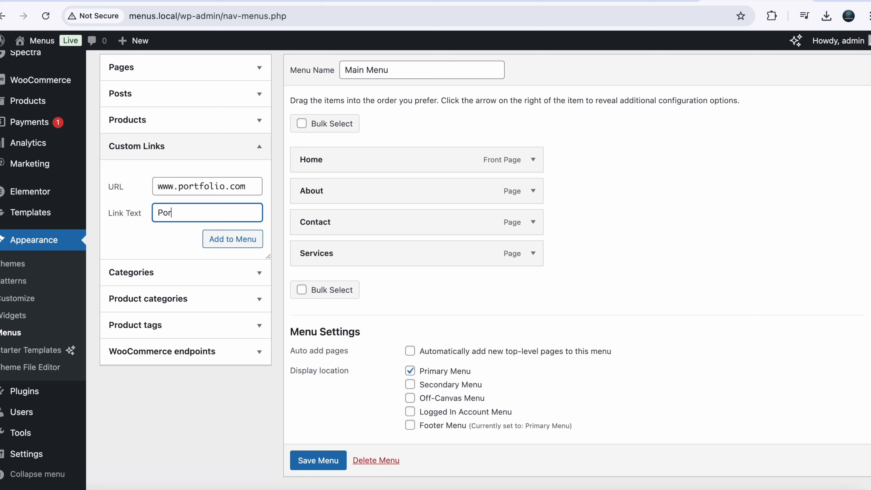
pyautogui.click(219, 247)
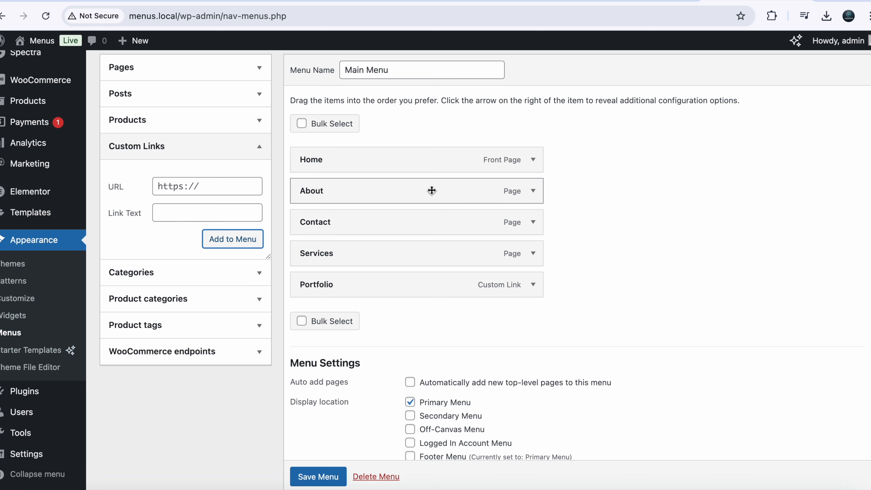
# - Move Services to follow About, then add the SEO and Web Development pages
pyautogui.moveTo(444, 253); pyautogui.dragTo(417, 221)
pyautogui.moveTo(413, 257); pyautogui.dragTo(414, 287)
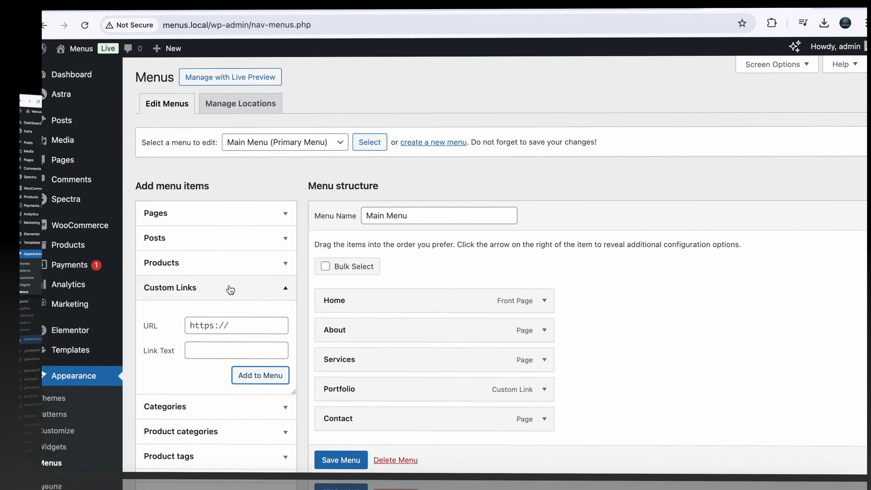
pyautogui.click(226, 218)
pyautogui.scroll(-2, 225, 223)
pyautogui.click(120, 311)
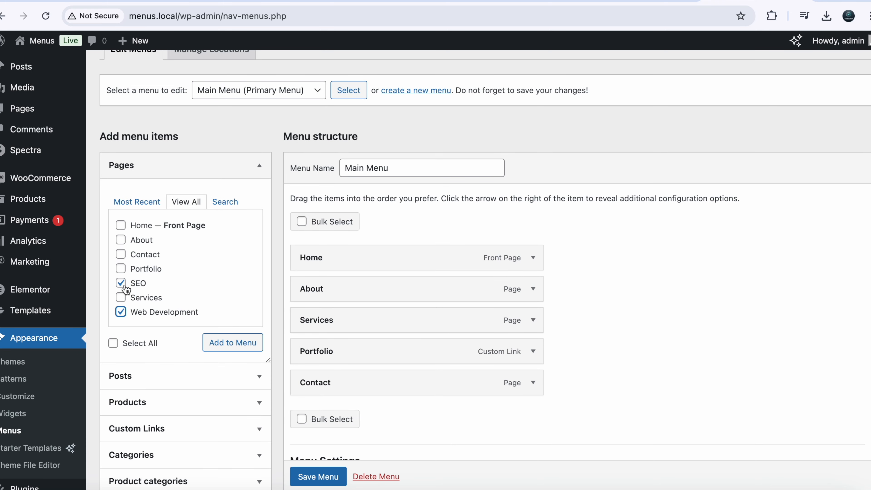
pyautogui.click(216, 342)
# - Nest SEO and Web Development under Services and save Main Menu
pyautogui.scroll(-3, 410, 402)
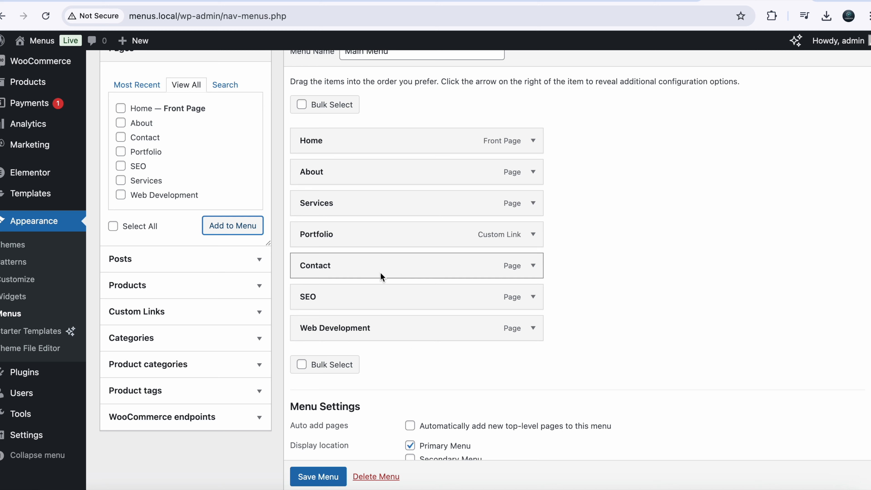
pyautogui.moveTo(446, 302); pyautogui.dragTo(467, 232)
pyautogui.moveTo(420, 329); pyautogui.dragTo(438, 262)
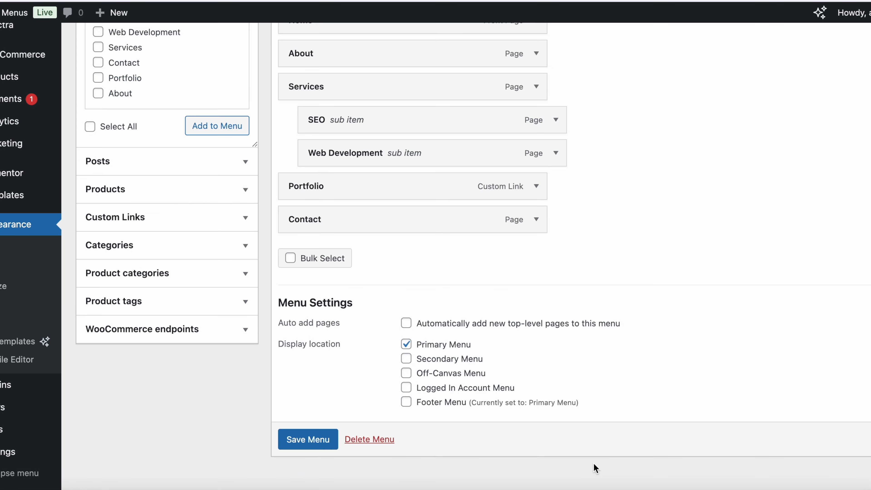
pyautogui.click(308, 440)
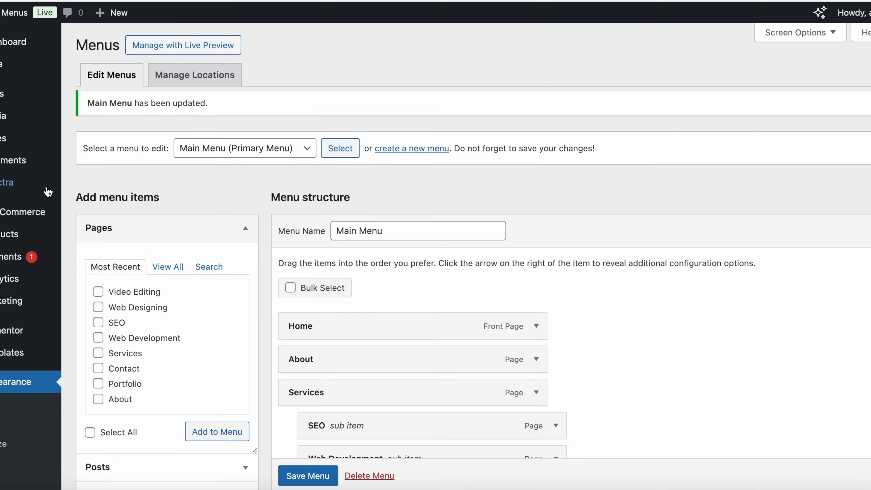
# - View the live homepage to check the header, then return to the Dashboard
pyautogui.moveTo(7, 10)
pyautogui.click(10, 36)
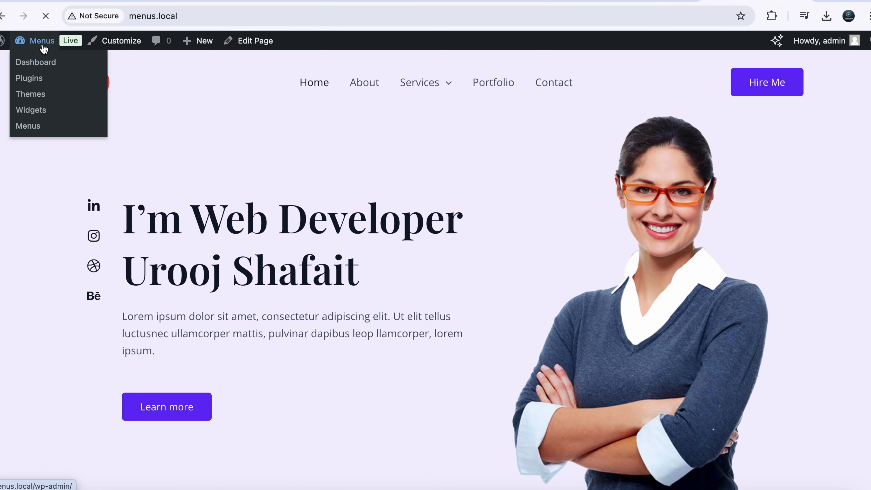
pyautogui.click(41, 44)
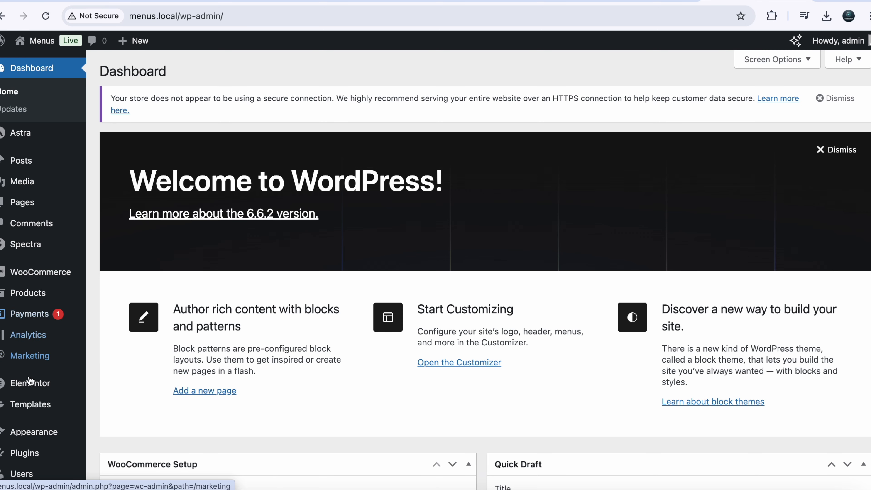
# - Open the Customizer's Menus panel
pyautogui.moveTo(37, 432)
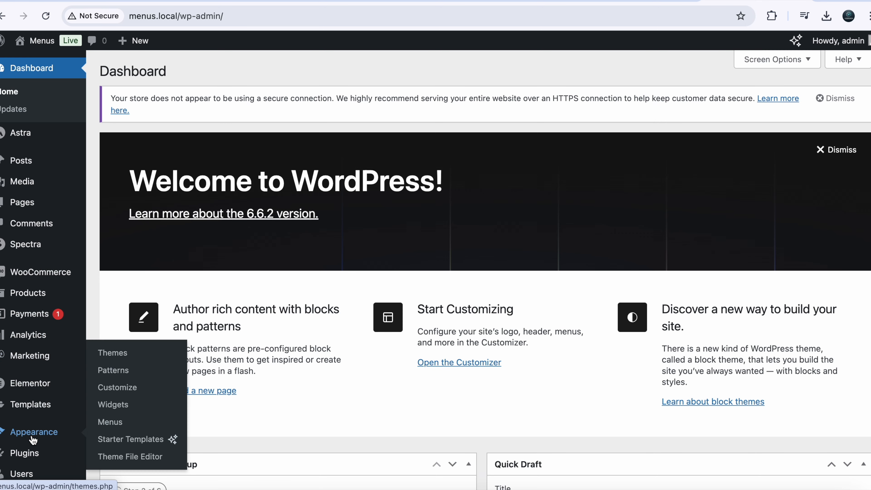
pyautogui.click(124, 395)
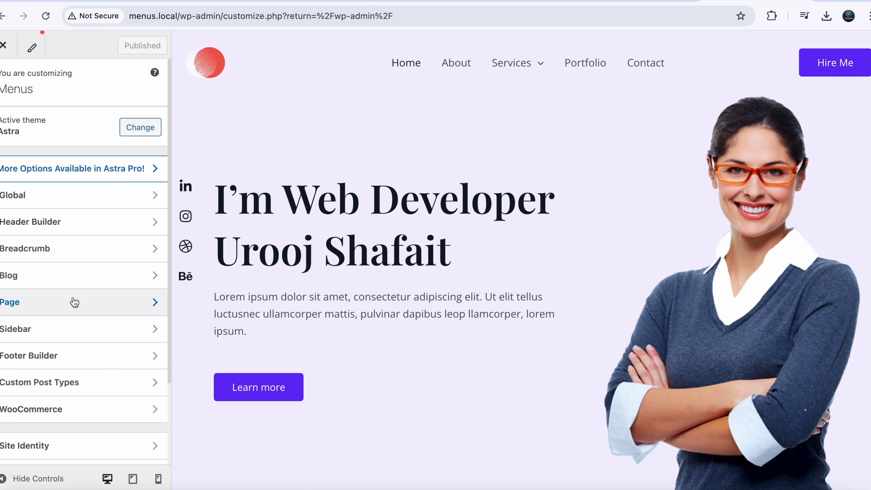
pyautogui.scroll(-3, 90, 350)
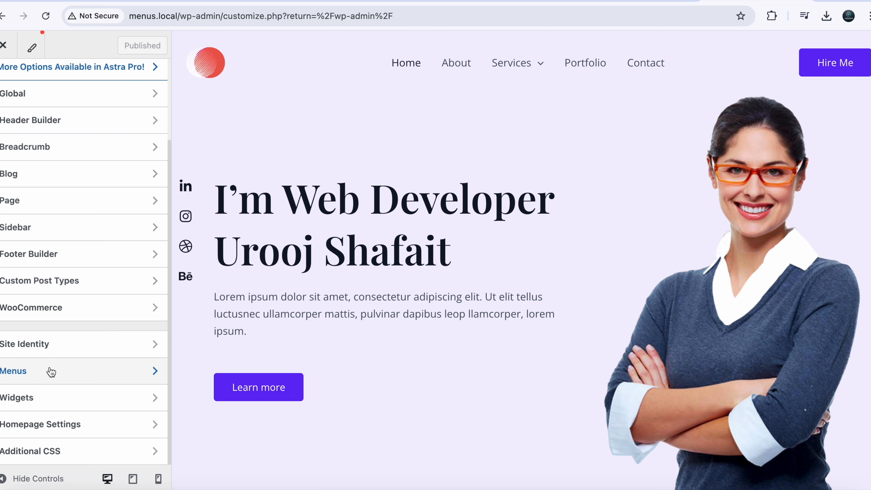
pyautogui.click(52, 382)
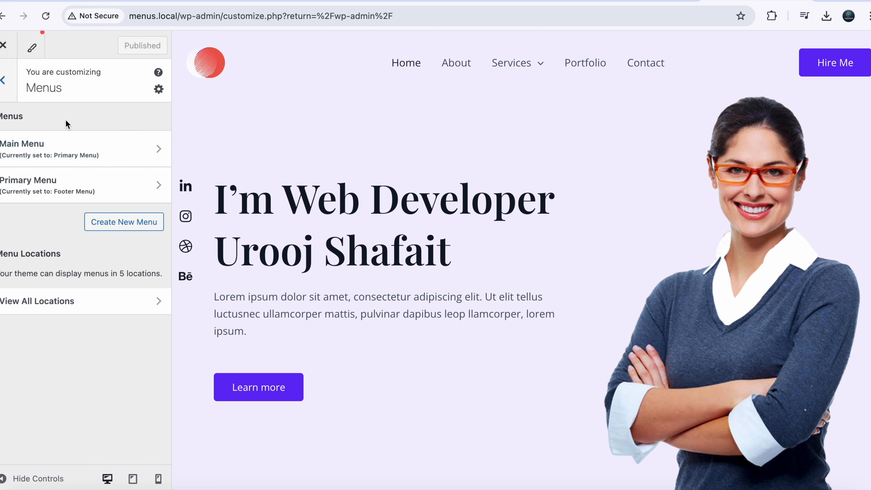
# - Create a new menu named 'Main Menu 2'
pyautogui.click(112, 234)
pyautogui.click(86, 151)
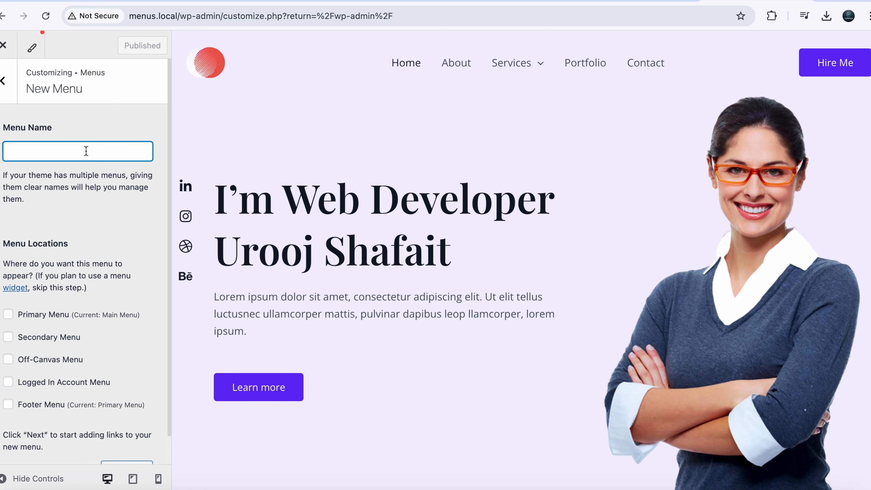
pyautogui.write('Main Menu 2')
pyautogui.press('Return')
# - Add Home, Web Development, SEO, Services, Contact, Portfolio and About, and assign Primary Menu
pyautogui.click(117, 257)
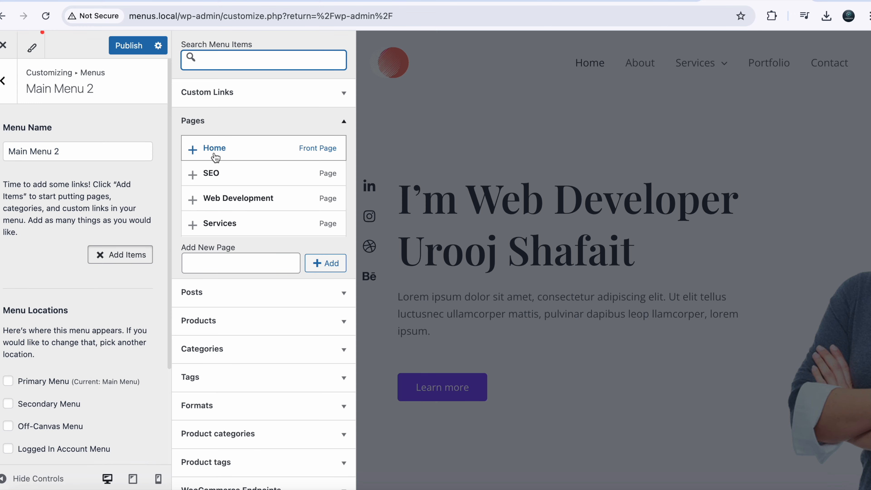
pyautogui.click(216, 155)
pyautogui.click(227, 200)
pyautogui.click(227, 180)
pyautogui.click(229, 222)
pyautogui.scroll(-2, 231, 219)
pyautogui.click(233, 205)
pyautogui.click(234, 230)
pyautogui.click(242, 220)
pyautogui.scroll(-4, 104, 389)
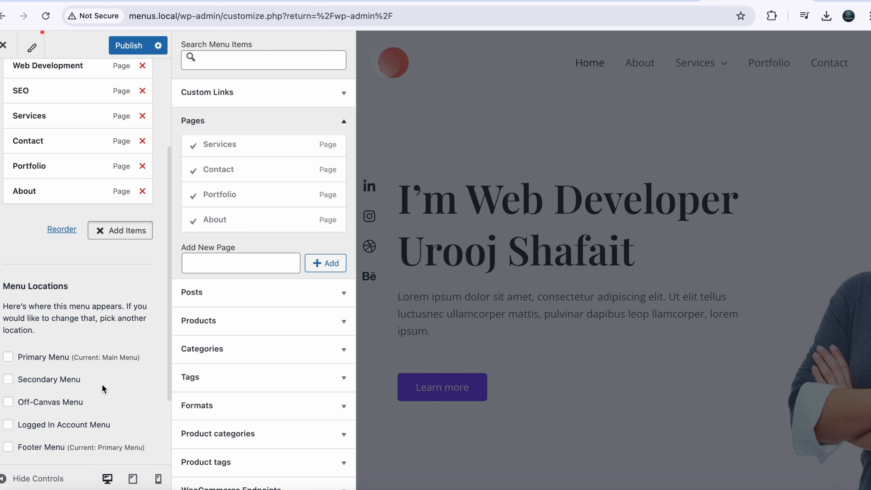
pyautogui.click(10, 358)
# - Order items Home, About, Services (Web Development, SEO), Portfolio, Contact and publish
pyautogui.scroll(4, 37, 227)
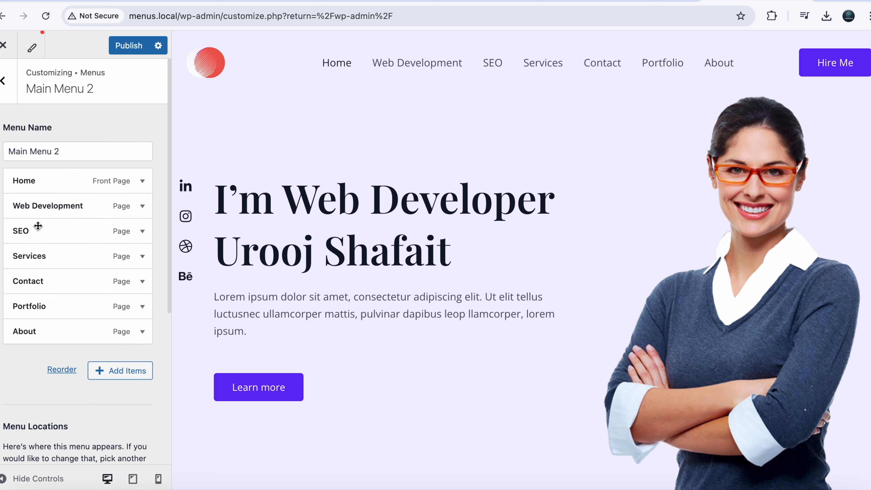
pyautogui.moveTo(50, 262); pyautogui.dragTo(57, 208)
pyautogui.moveTo(50, 207); pyautogui.dragTo(32, 206)
pyautogui.moveTo(70, 229); pyautogui.dragTo(88, 228)
pyautogui.moveTo(34, 264)
pyautogui.mouseDown()
pyautogui.moveTo(58, 259)
pyautogui.moveTo(30, 265)
pyautogui.mouseUp()
pyautogui.moveTo(48, 292); pyautogui.dragTo(45, 349)
pyautogui.moveTo(47, 353); pyautogui.dragTo(27, 353)
pyautogui.moveTo(41, 315); pyautogui.dragTo(25, 196)
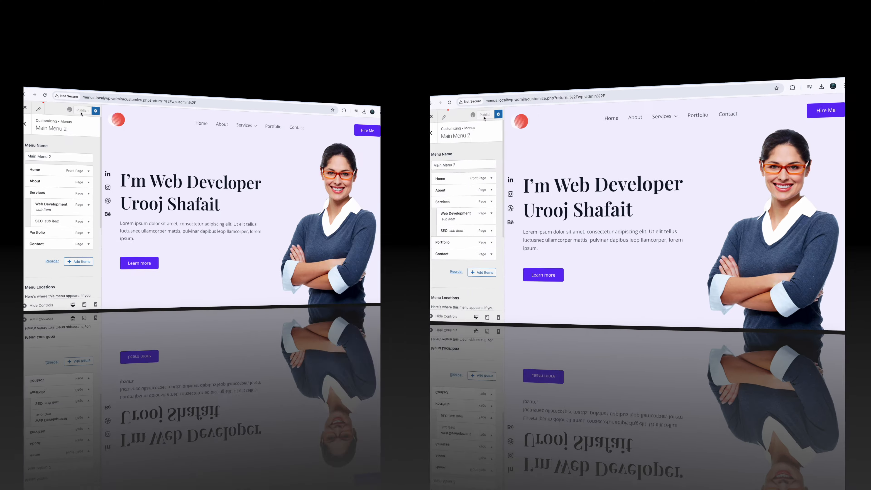
pyautogui.click(125, 48)
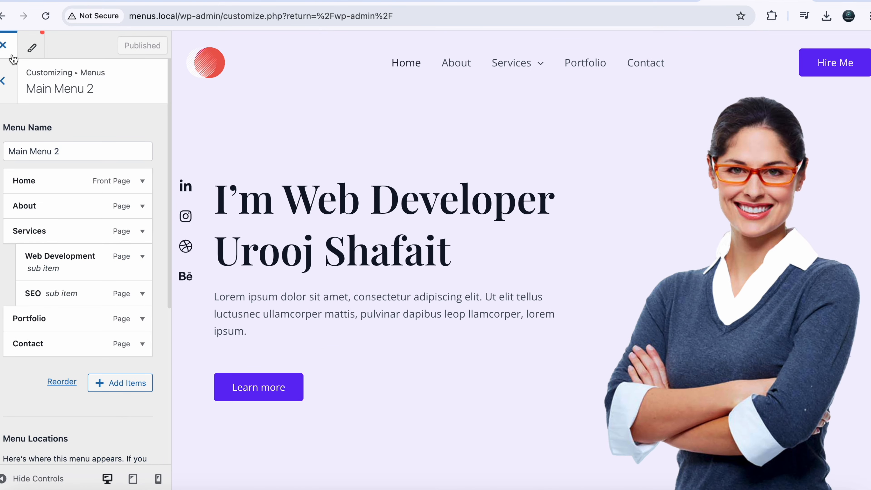
pyautogui.click(3, 81)
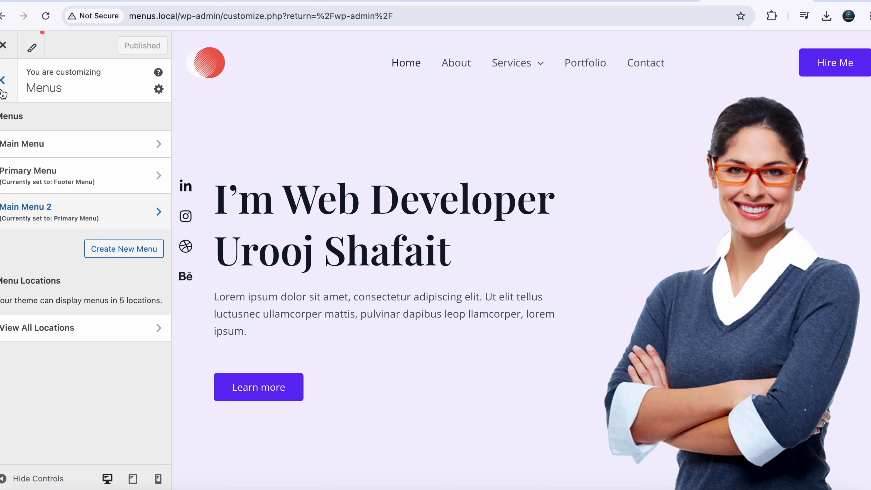
# - Open the Header Builder's Primary Menu design options in the Customizer
pyautogui.click(3, 90)
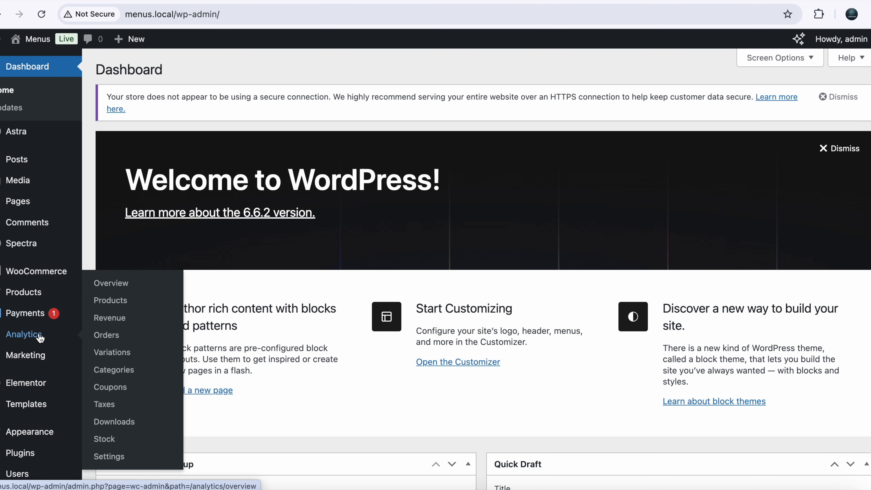
pyautogui.scroll(-3, 38, 336)
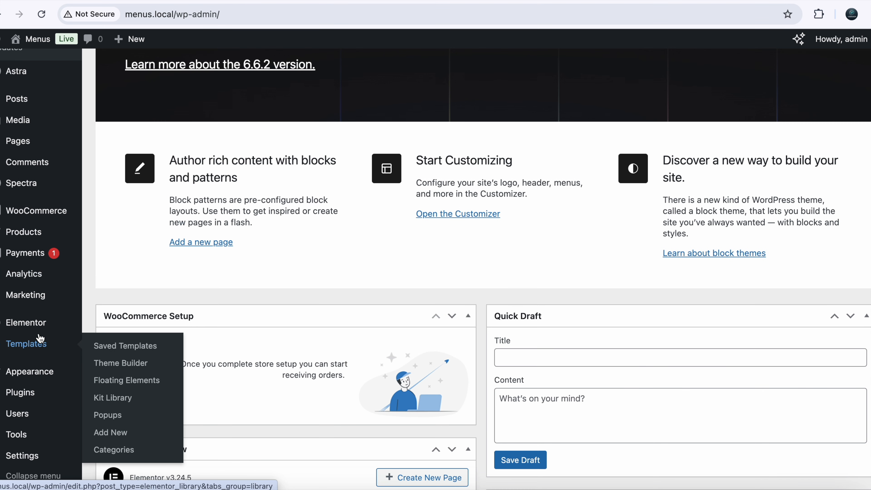
pyautogui.moveTo(32, 379)
pyautogui.click(107, 388)
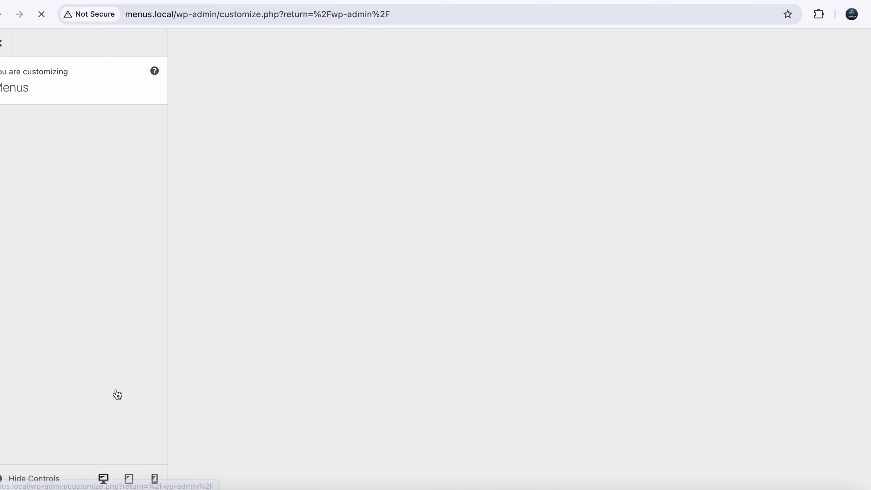
pyautogui.click(52, 227)
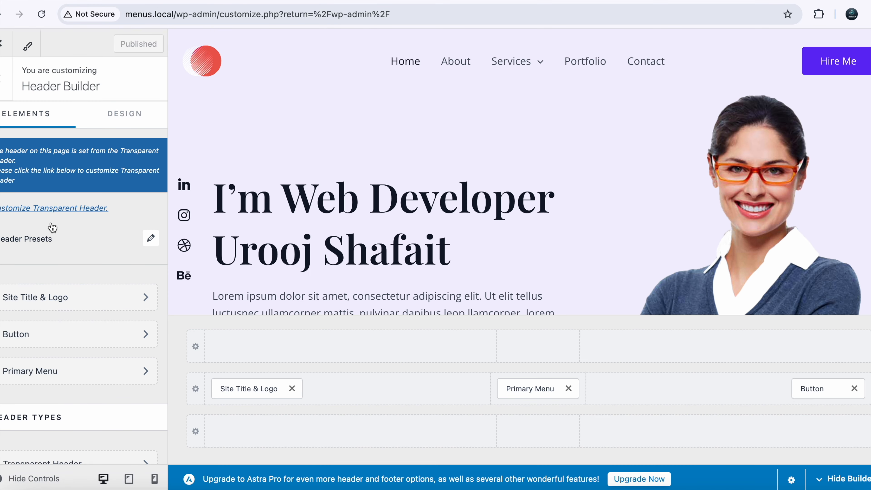
pyautogui.click(61, 375)
pyautogui.click(121, 117)
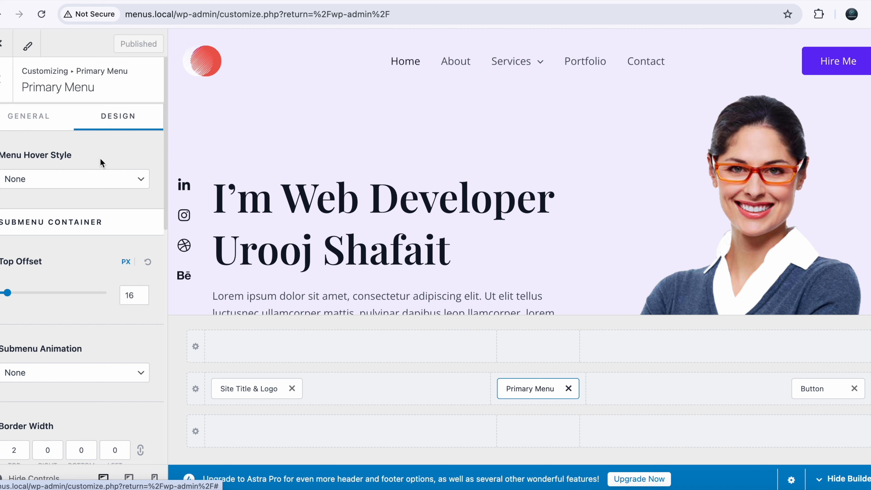
# - Set the menu Text/Link colour to the purple palette swatch
pyautogui.scroll(-10, 70, 326)
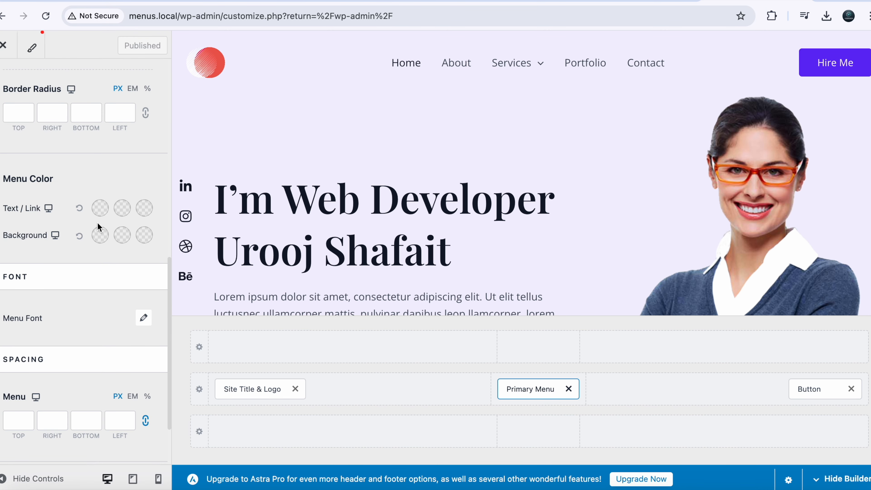
pyautogui.click(100, 215)
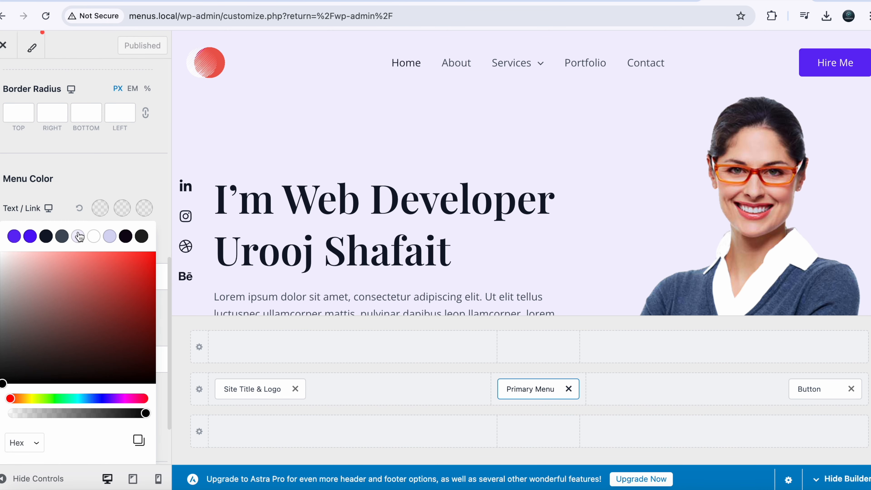
pyautogui.click(62, 238)
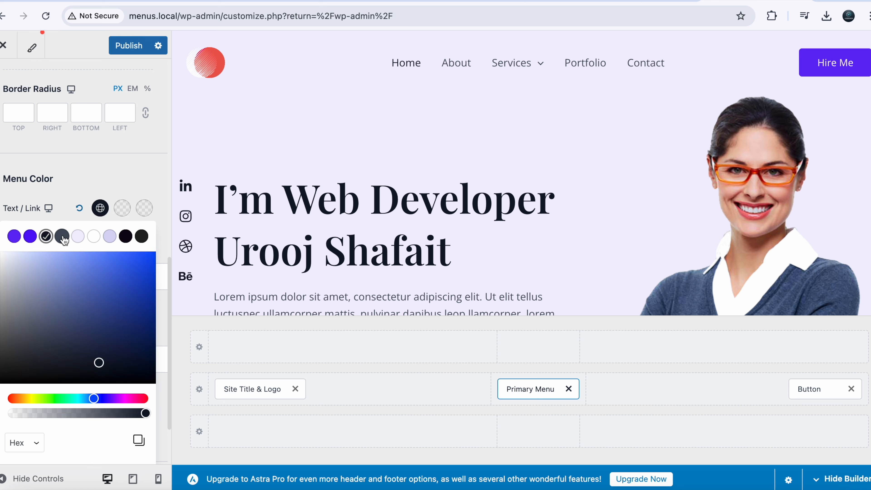
pyautogui.click(14, 237)
pyautogui.click(30, 237)
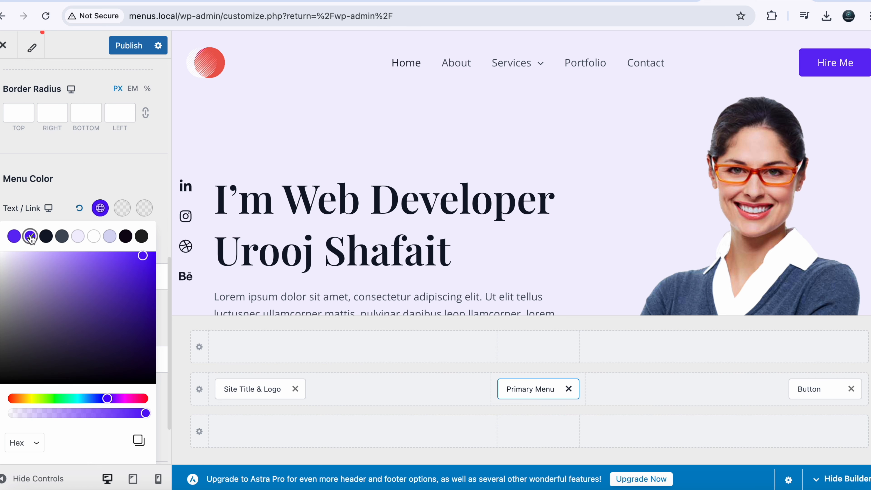
pyautogui.click(46, 237)
pyautogui.click(30, 236)
pyautogui.click(96, 178)
pyautogui.scroll(1, 88, 167)
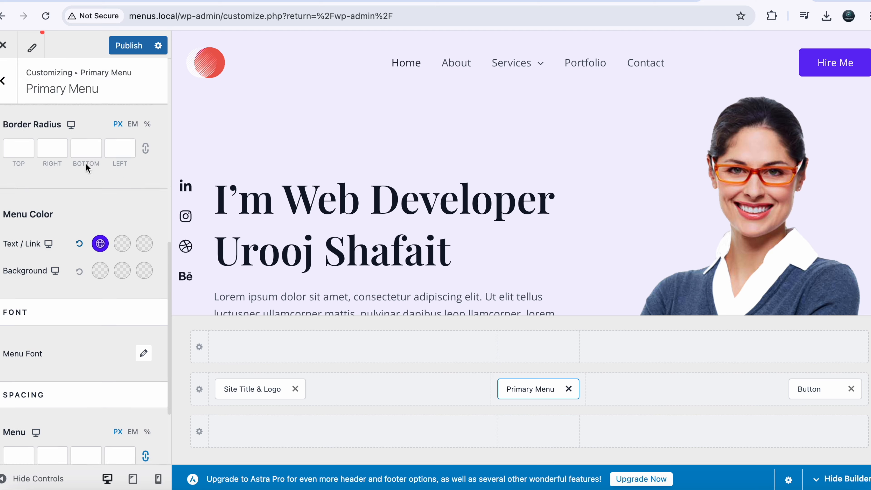
pyautogui.scroll(6, 86, 164)
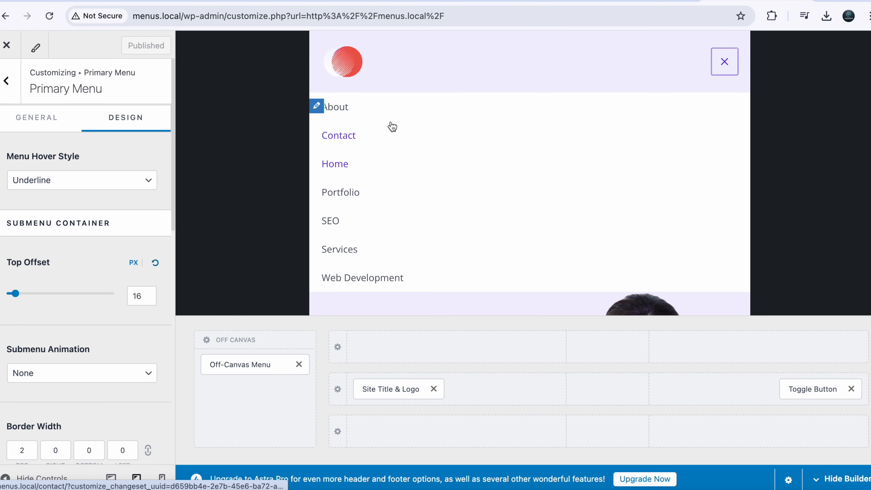
# - Switch the preview to phone width and open the mobile menu toggle's settings
pyautogui.click(733, 67)
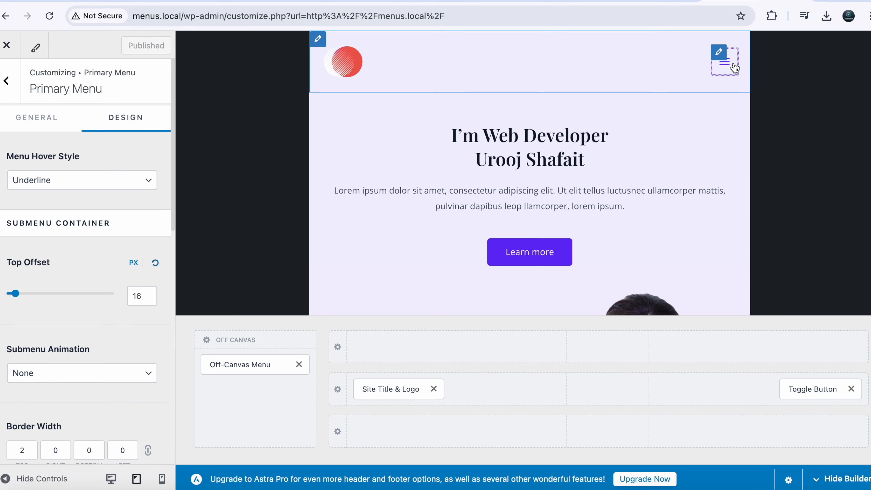
pyautogui.click(162, 479)
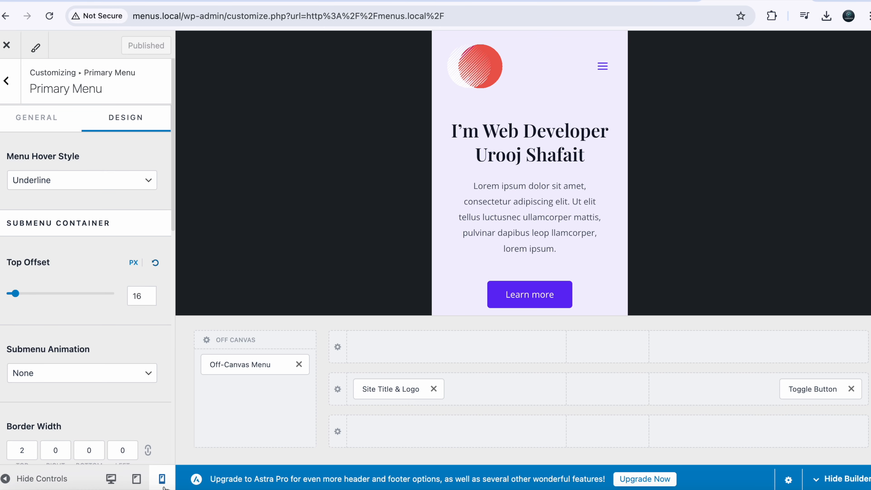
pyautogui.click(597, 58)
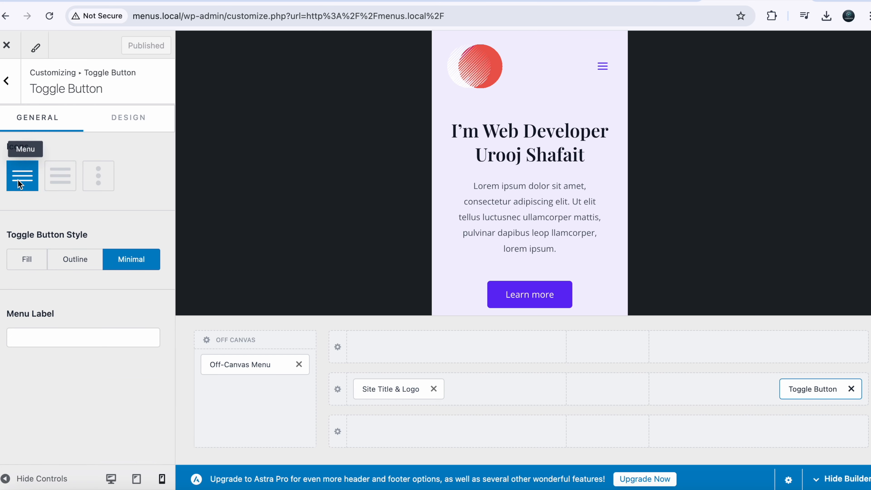
# - Give the toggle the bold hamburger icon in Outline style and adjust the submenu top offset
pyautogui.click(58, 180)
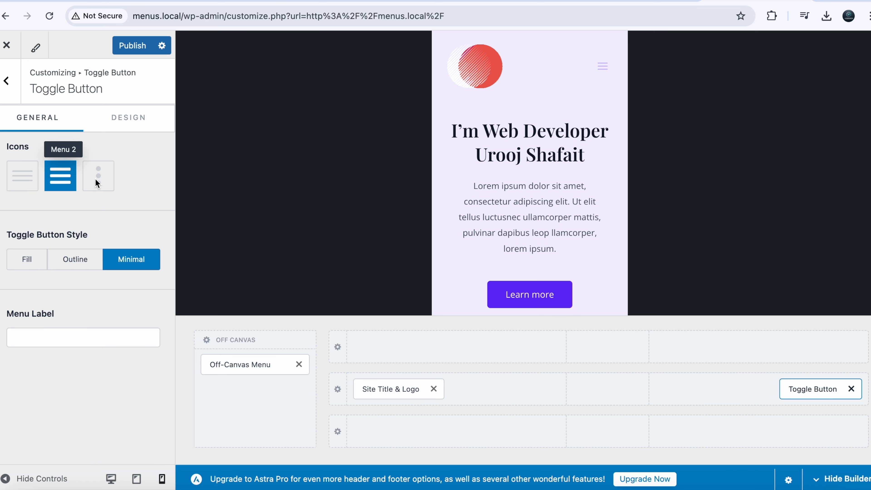
pyautogui.click(105, 180)
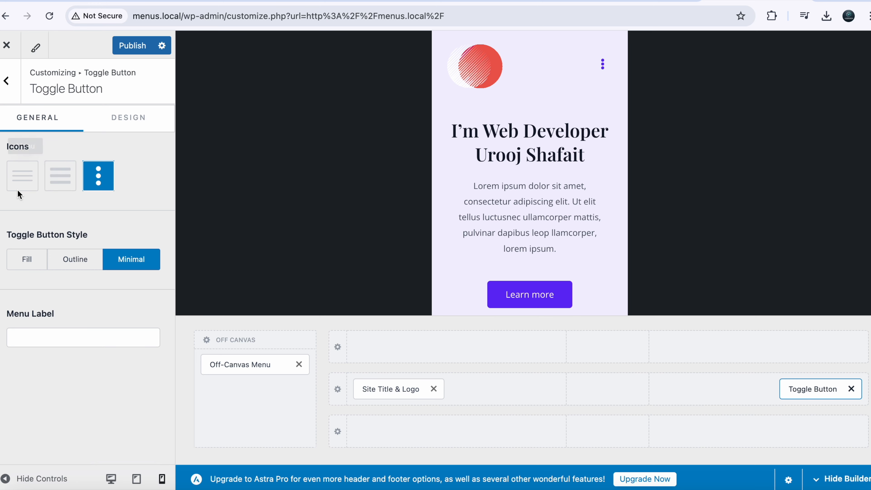
pyautogui.click(18, 182)
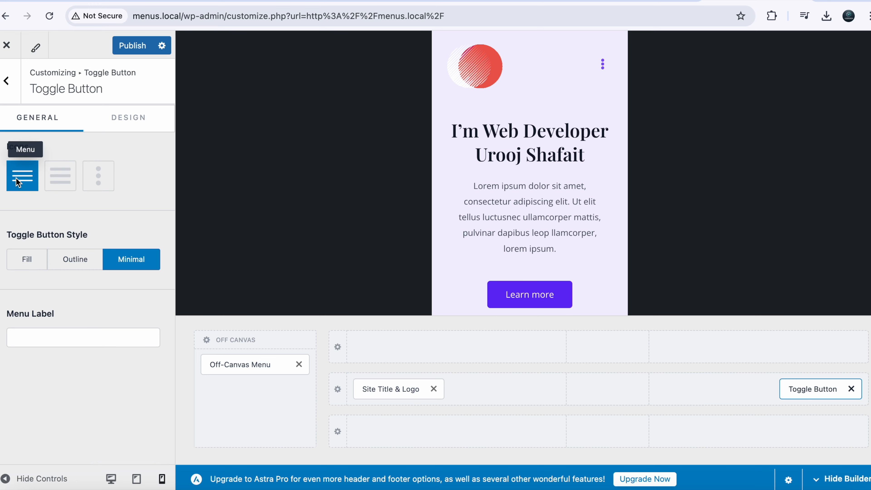
pyautogui.click(59, 182)
pyautogui.click(28, 260)
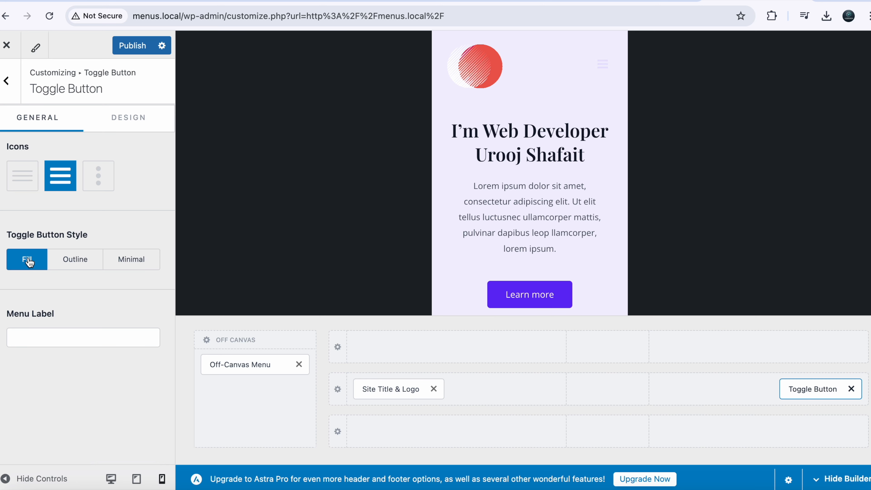
pyautogui.click(81, 260)
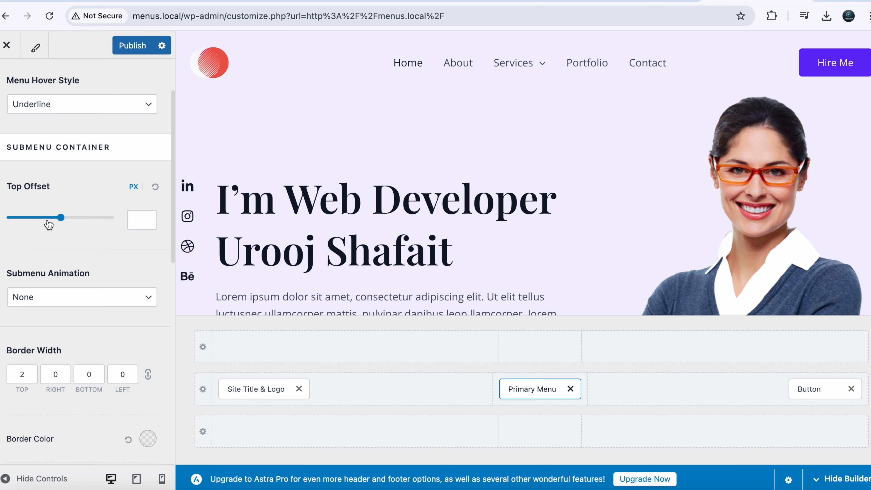
pyautogui.moveTo(49, 223); pyautogui.dragTo(12, 217)
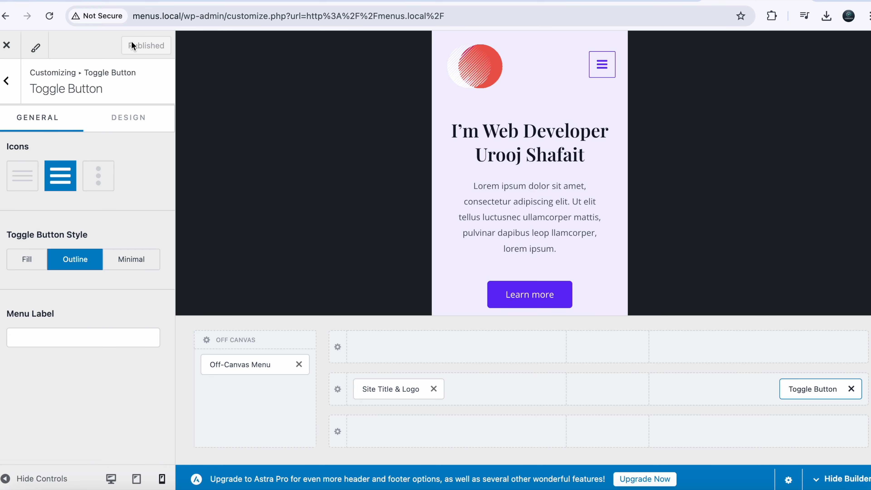
# - Close the Customizer, check the Services dropdown on the live header, and open About
pyautogui.click(10, 49)
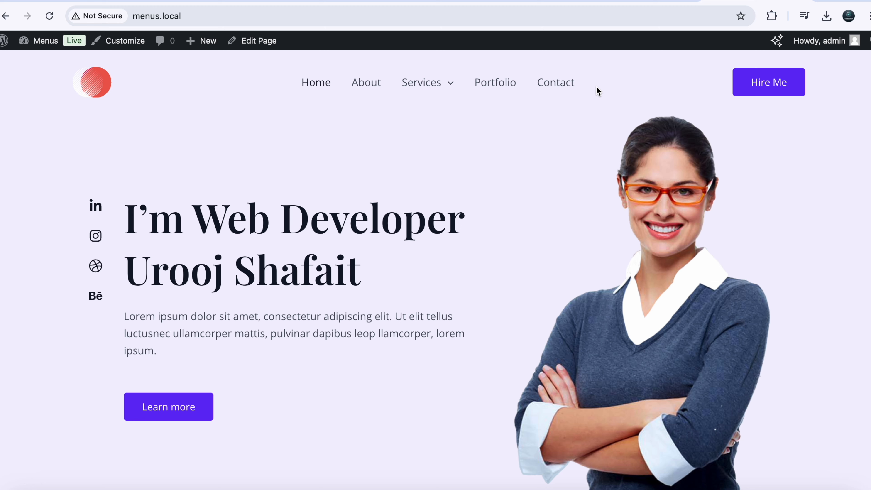
pyautogui.moveTo(426, 83)
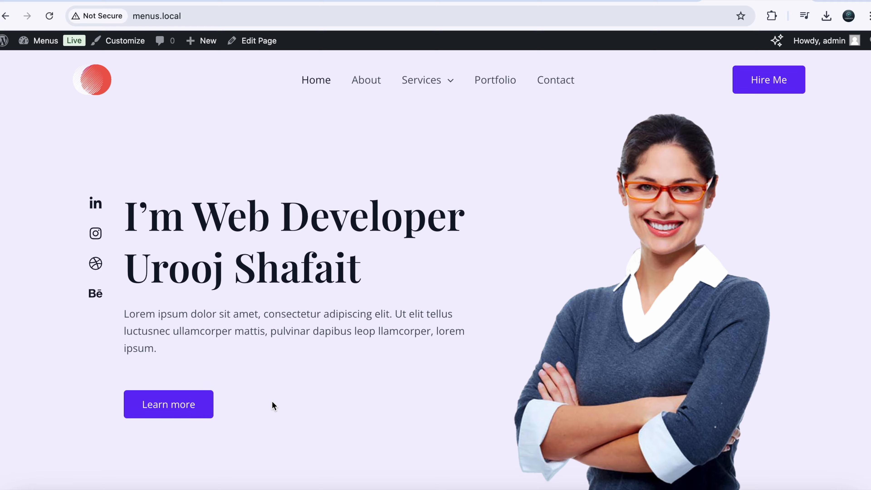
pyautogui.scroll(-10, 273, 406)
pyautogui.scroll(-20, 273, 406)
pyautogui.scroll(20, 272, 405)
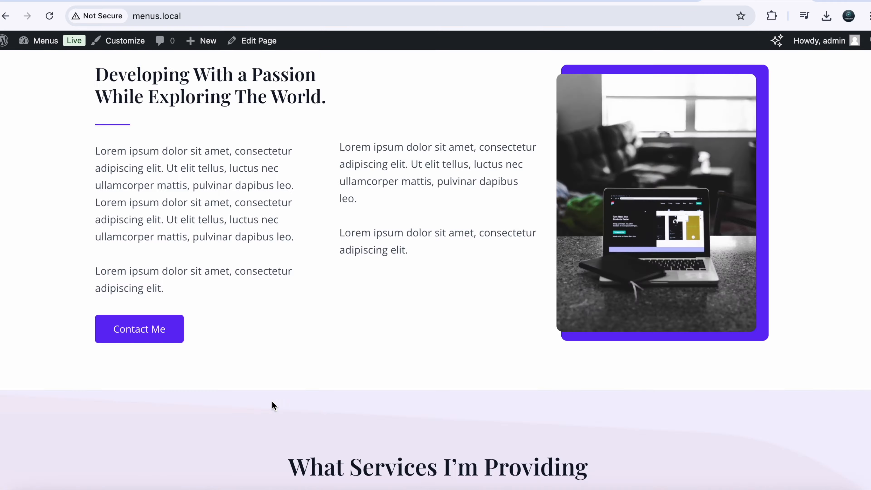
pyautogui.click(363, 86)
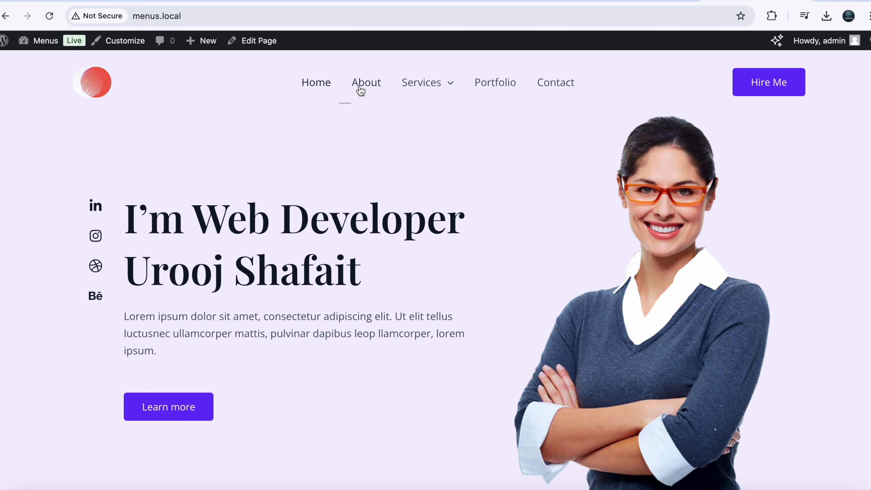
pyautogui.click(359, 89)
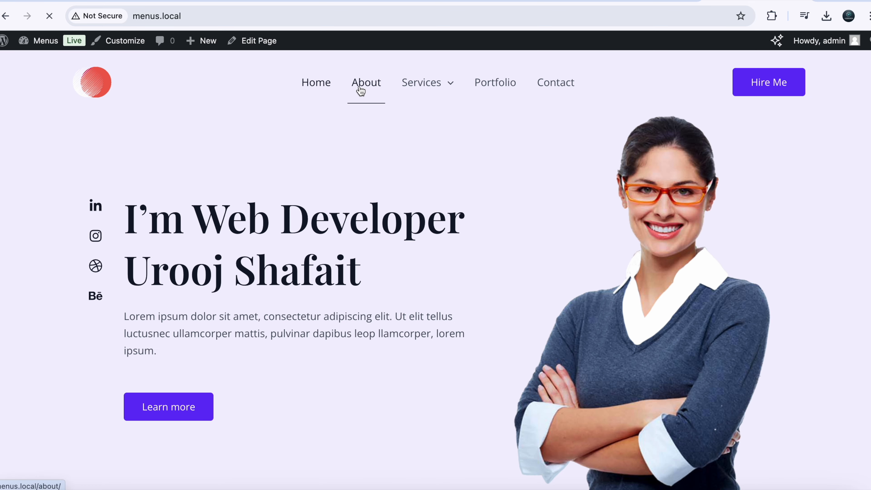